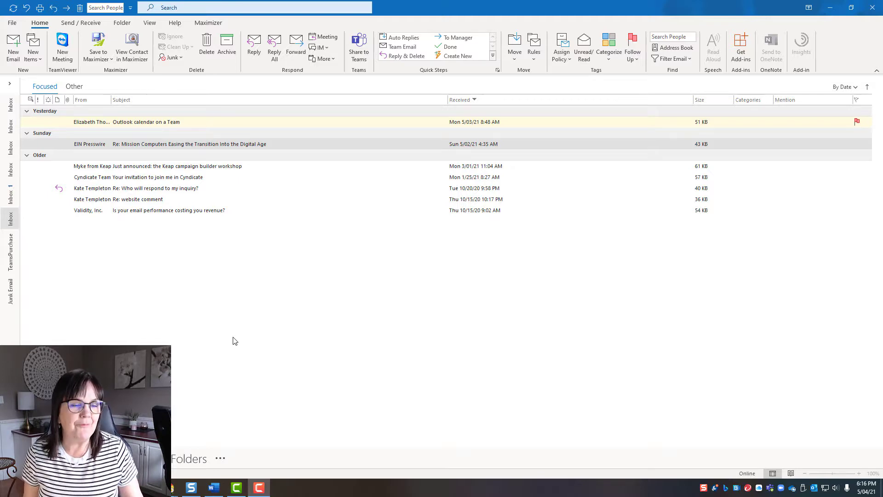
Start a new blank email and place the cursor in its body above the signature.
{"action": "left_click", "coordinate": [12, 46]}
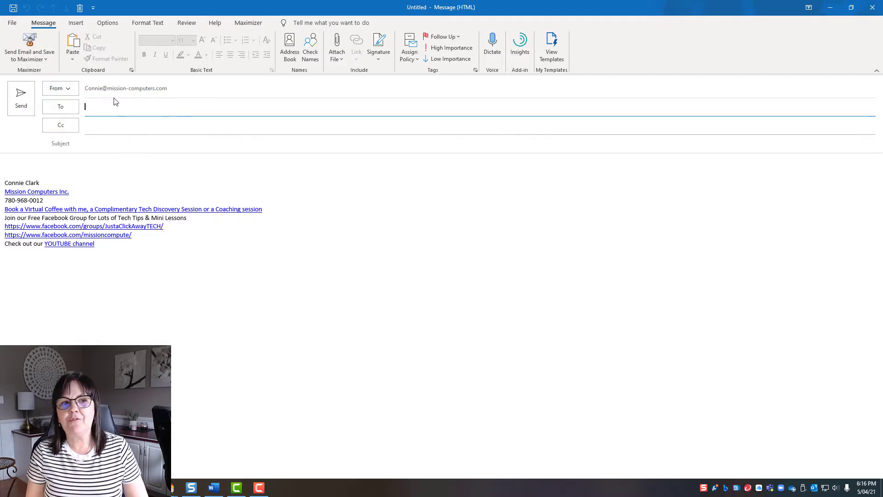
{"action": "left_click", "coordinate": [46, 159]}
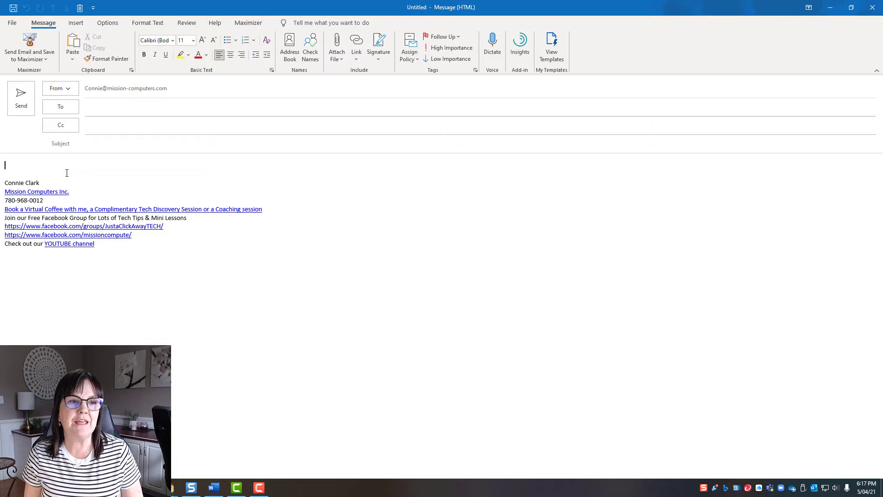
Insert the 'Book Facebook Live with me' template from My Templates into the message body.
{"action": "left_click", "coordinate": [554, 45]}
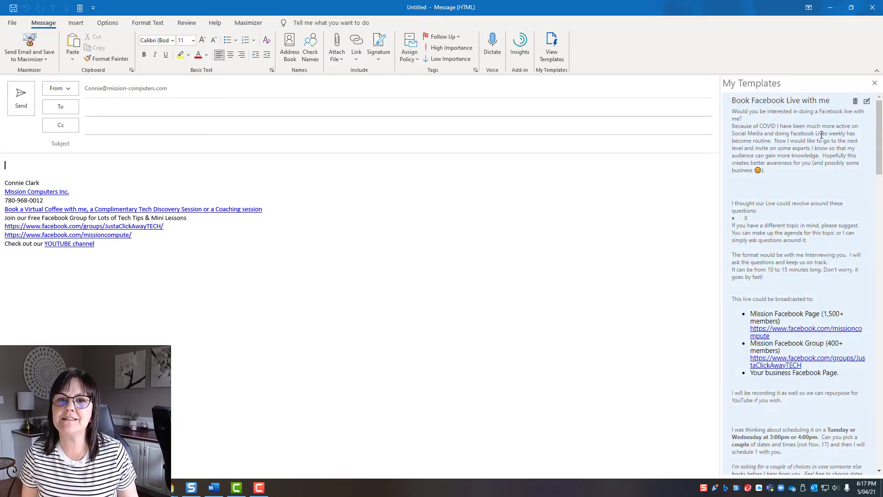
{"action": "left_click", "coordinate": [822, 134]}
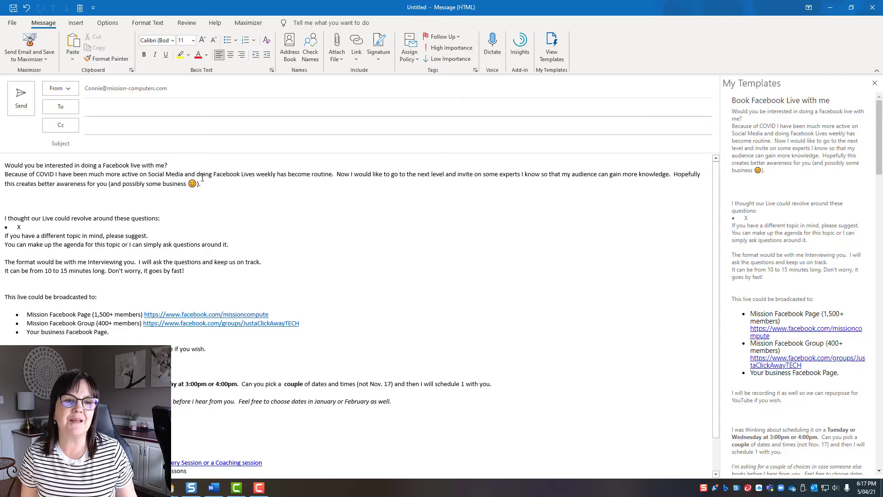
{"action": "scroll", "coordinate": [204, 242], "scroll_direction": "down", "scroll_amount": 3}
{"action": "scroll", "coordinate": [198, 246], "scroll_direction": "up", "scroll_amount": 3}
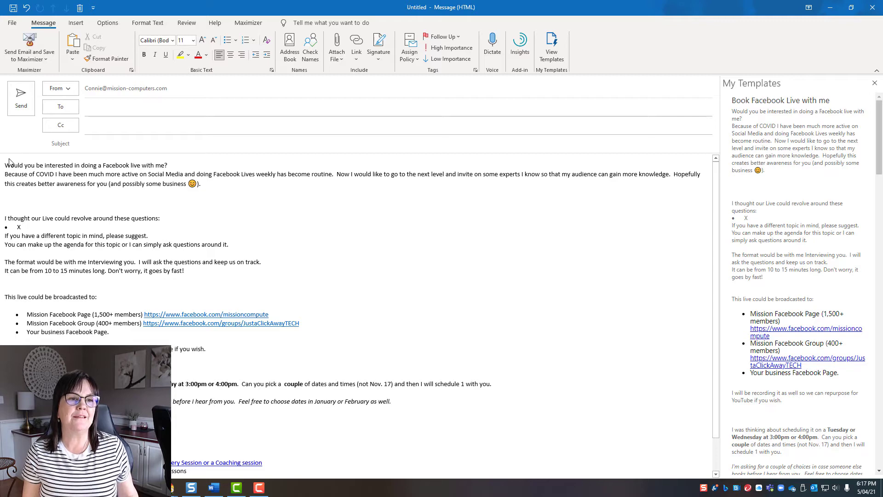
Delete all the inserted template text from the body and close My Templates.
{"action": "key", "text": "ctrl+a"}
{"action": "key", "text": "Delete"}
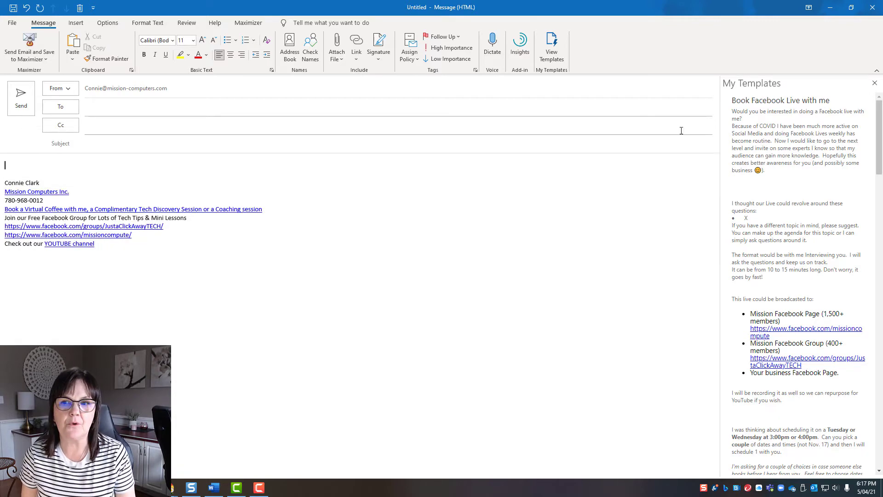
{"action": "left_click", "coordinate": [874, 85]}
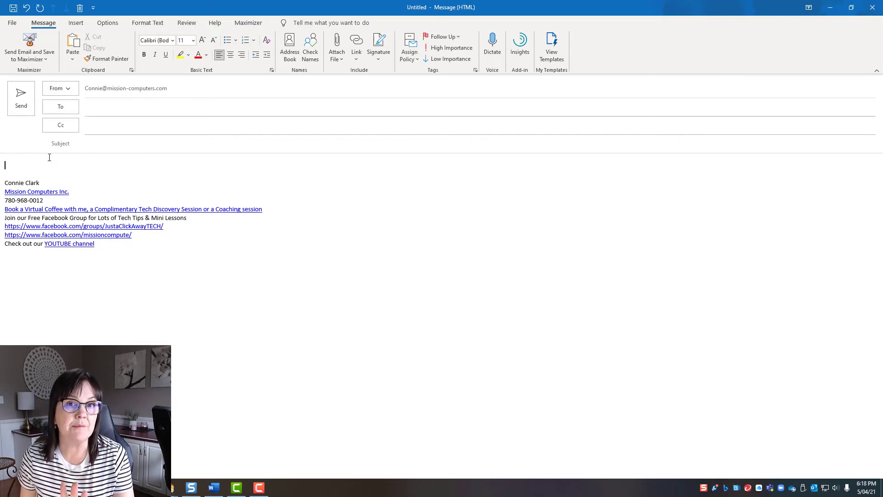
Reopen My Templates and scroll to the bottom of the list, down to 'Test'.
{"action": "left_click", "coordinate": [560, 42]}
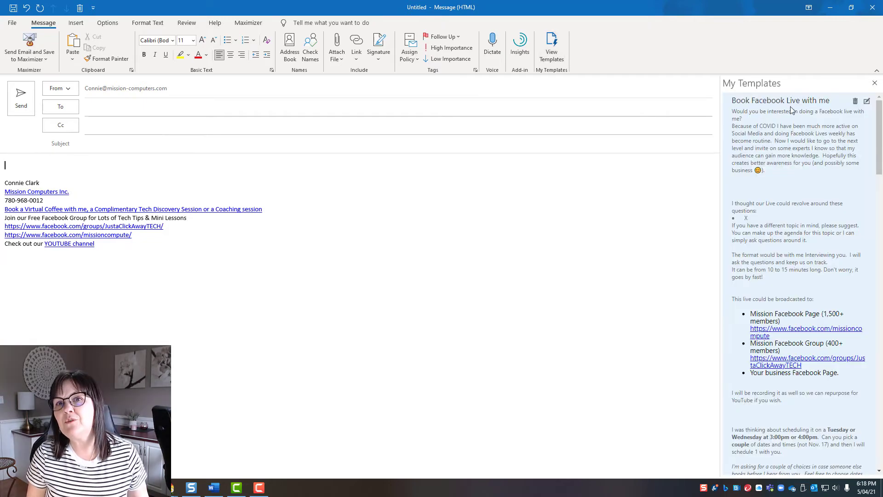
{"action": "scroll", "coordinate": [803, 286], "scroll_direction": "down", "scroll_amount": 20}
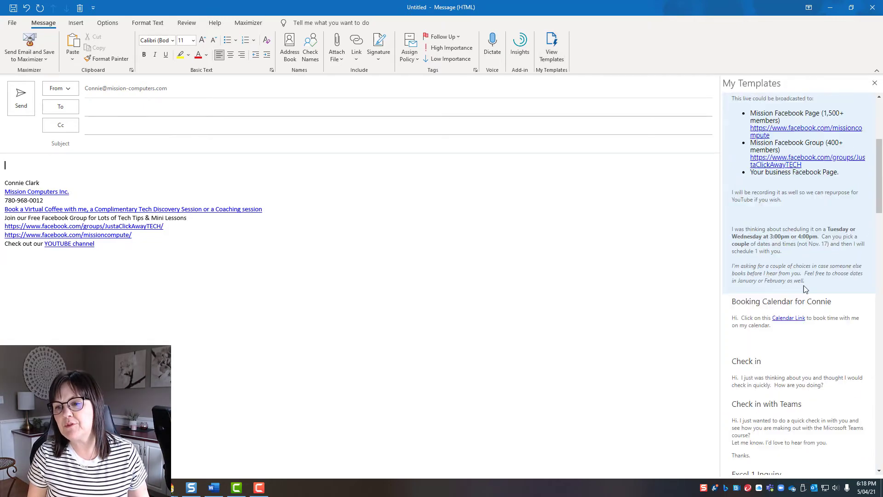
{"action": "scroll", "coordinate": [799, 291], "scroll_direction": "down", "scroll_amount": 10}
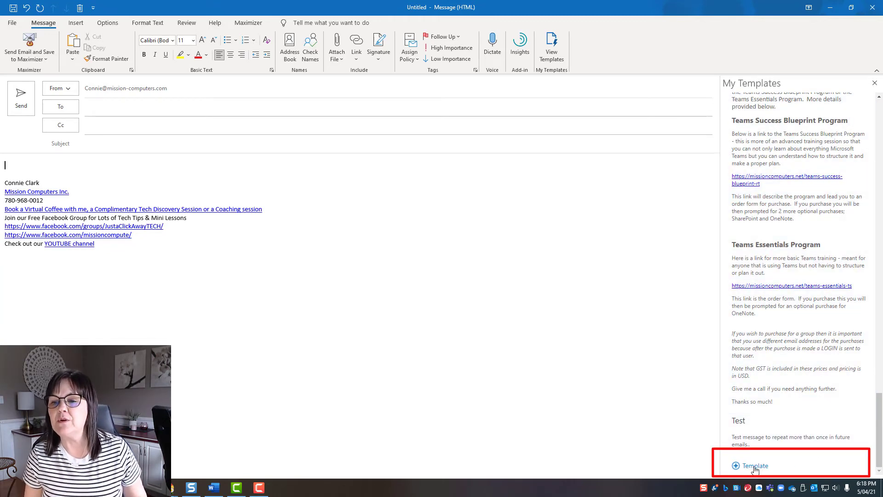
Draft a template titled 'Thank you for Zoom Meeting' with body 'Hi. Thanks for meeting with me on Zoom....'.
{"action": "left_click", "coordinate": [758, 466]}
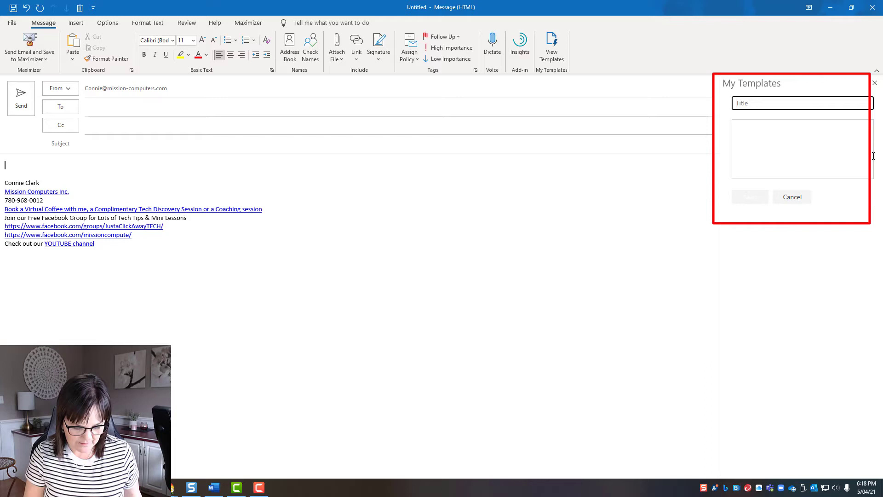
{"action": "type", "text": "Thank you "}
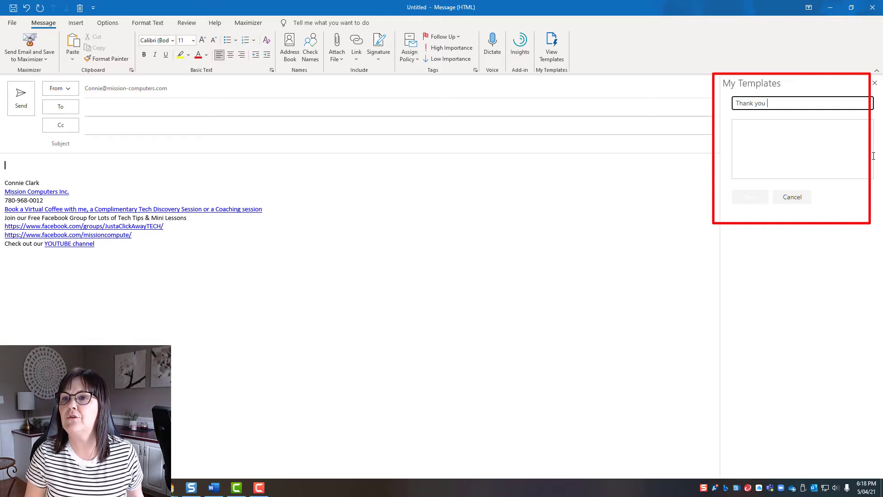
{"action": "type", "text": "for "}
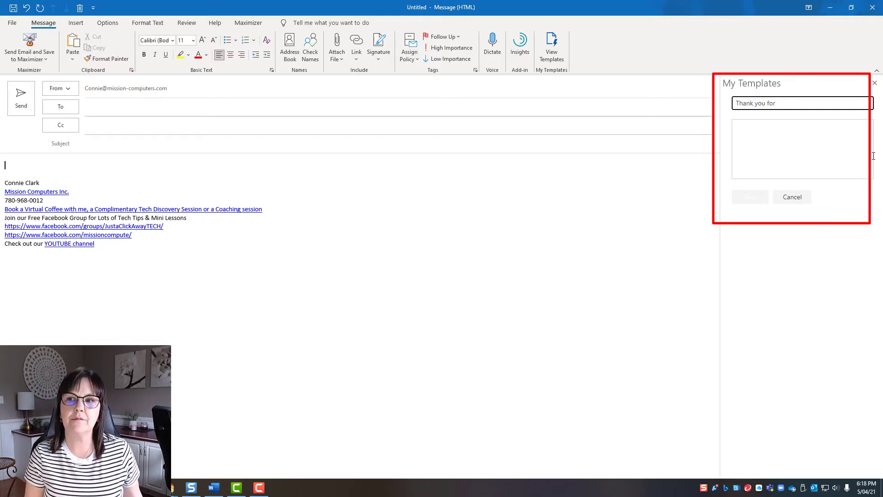
{"action": "type", "text": "ZOom"}
{"action": "key", "text": "BackSpace"}
{"action": "key", "text": "BackSpace"}
{"action": "key", "text": "BackSpace"}
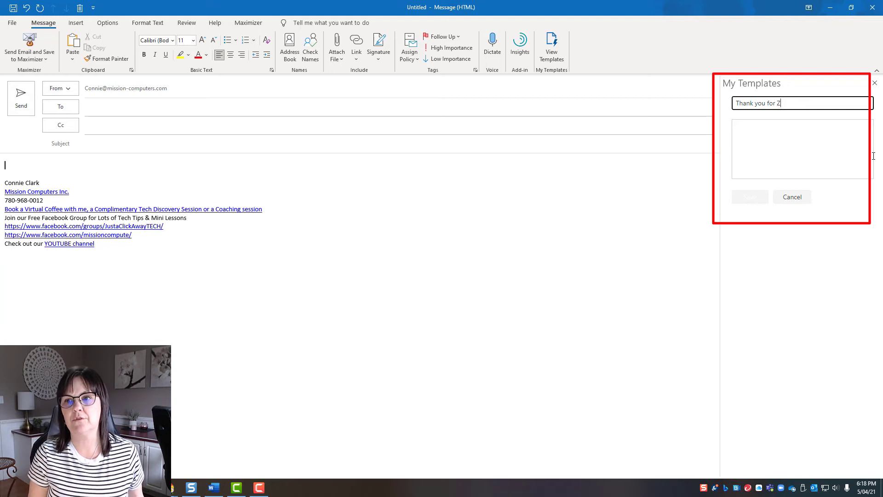
{"action": "type", "text": "oom Meeting"}
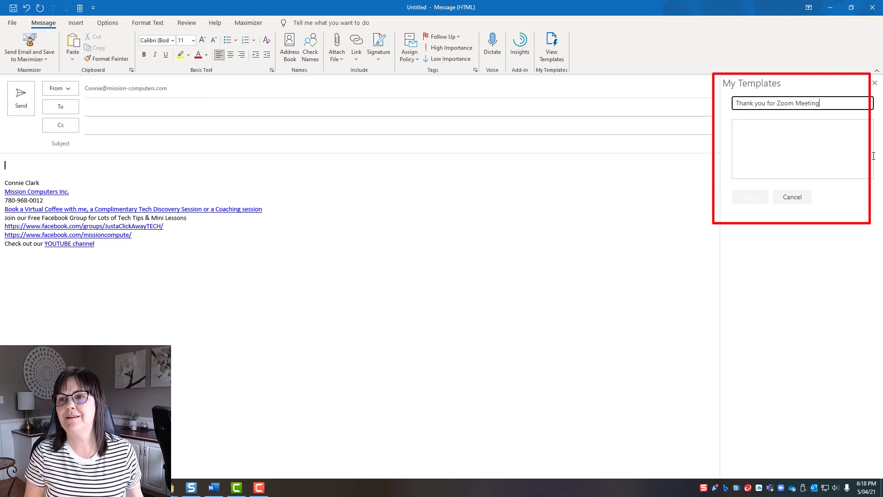
{"action": "left_click", "coordinate": [872, 156]}
{"action": "type", "text": "Hi.  Thanks for meeti"}
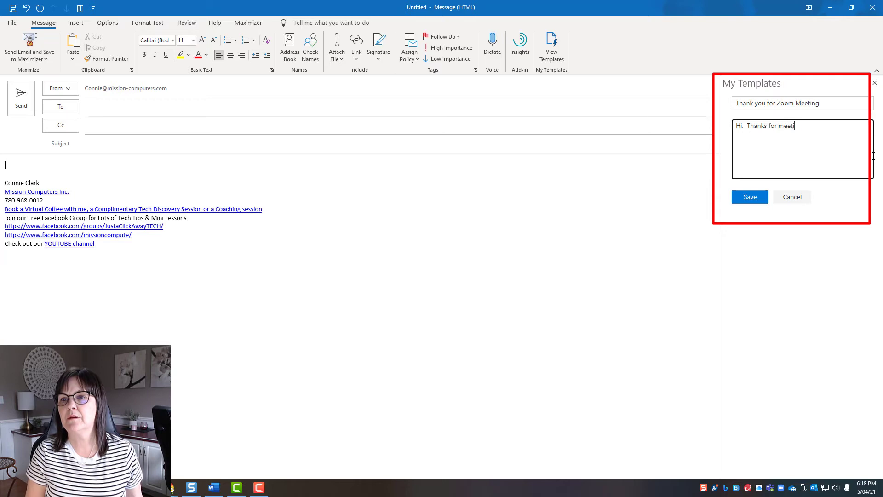
{"action": "type", "text": "ng with me on Zo"}
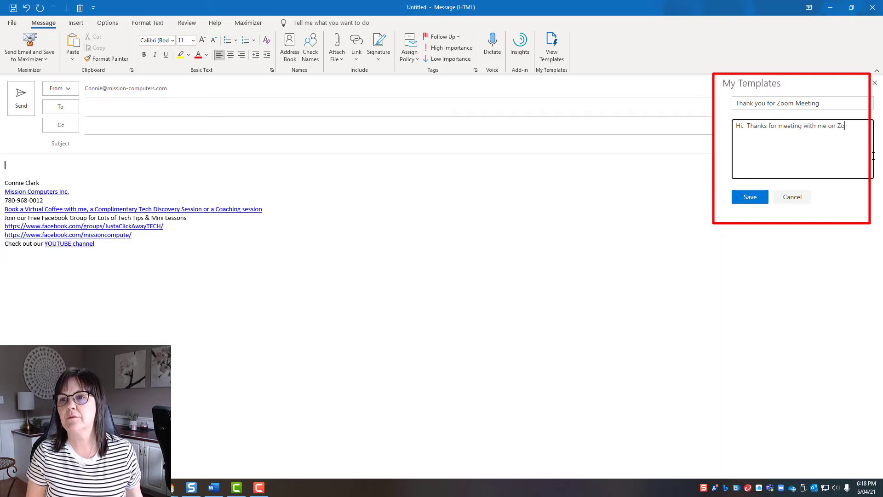
{"action": "type", "text": "om...."}
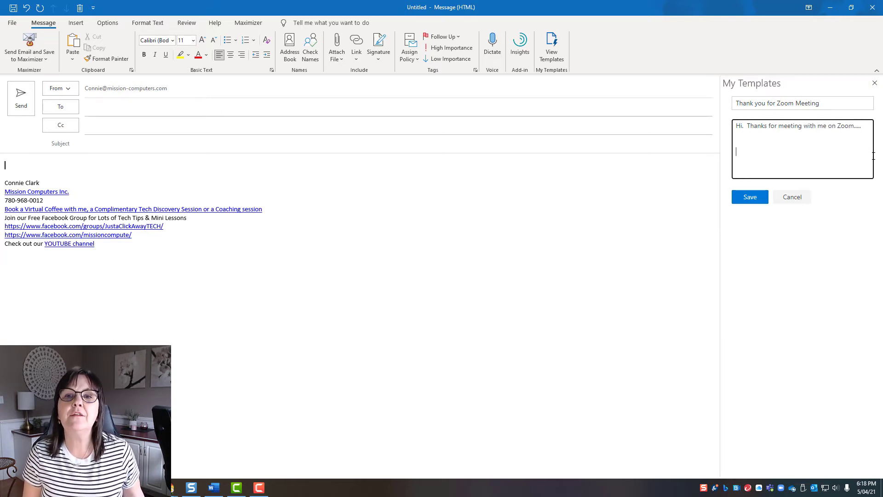
{"action": "key", "text": "Return"}
{"action": "key", "text": "Return"}
{"action": "key", "text": "Return"}
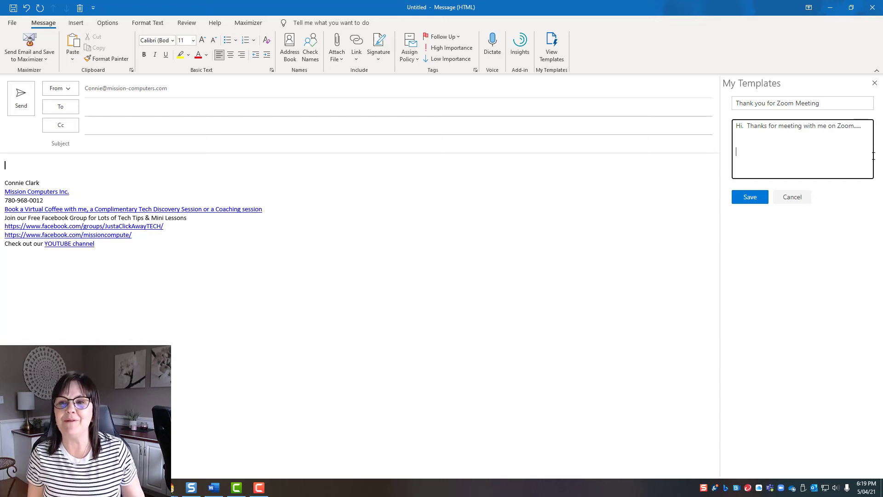
Save the 'Thank you for Zoom Meeting' template and insert its text into the message.
{"action": "left_click", "coordinate": [750, 197]}
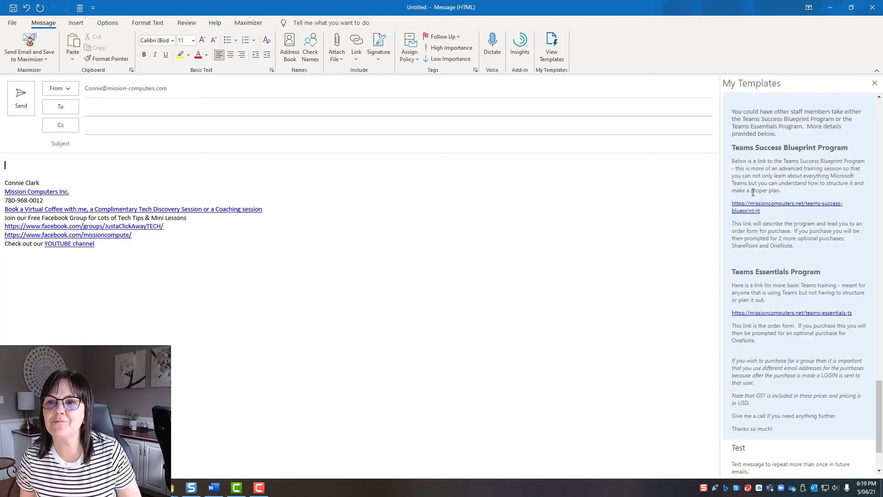
{"action": "scroll", "coordinate": [808, 112], "scroll_direction": "down", "scroll_amount": 3}
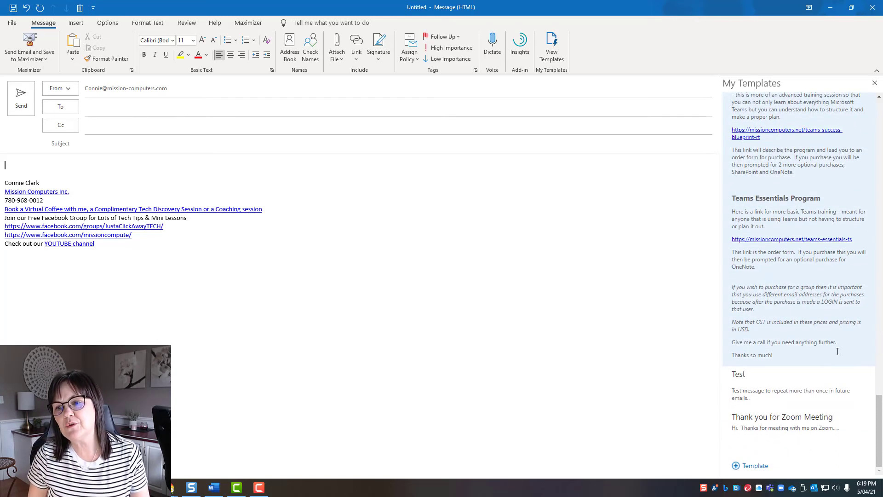
{"action": "left_click", "coordinate": [797, 428]}
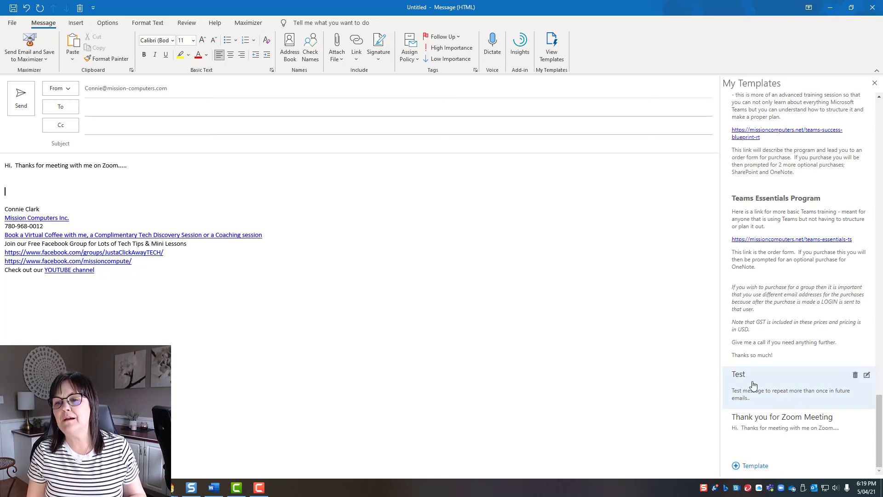
Remove the 'Test' template from My Templates and close the pane.
{"action": "left_click", "coordinate": [855, 376]}
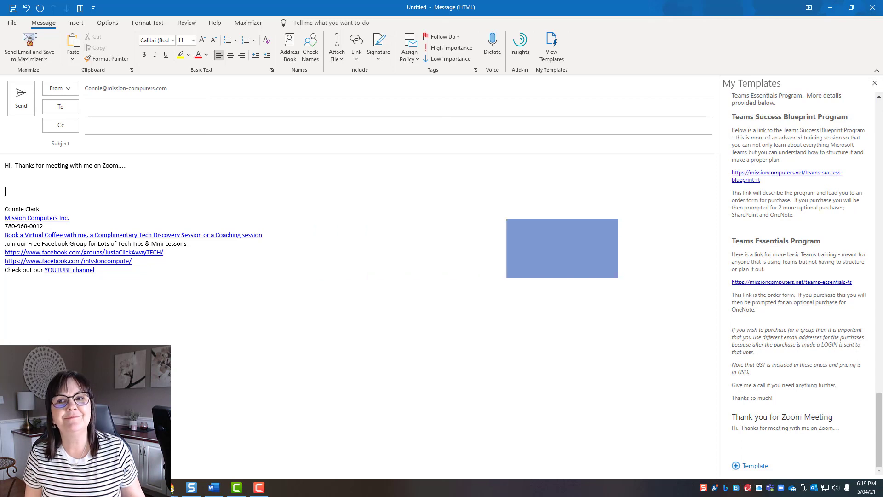
{"action": "left_click", "coordinate": [874, 83]}
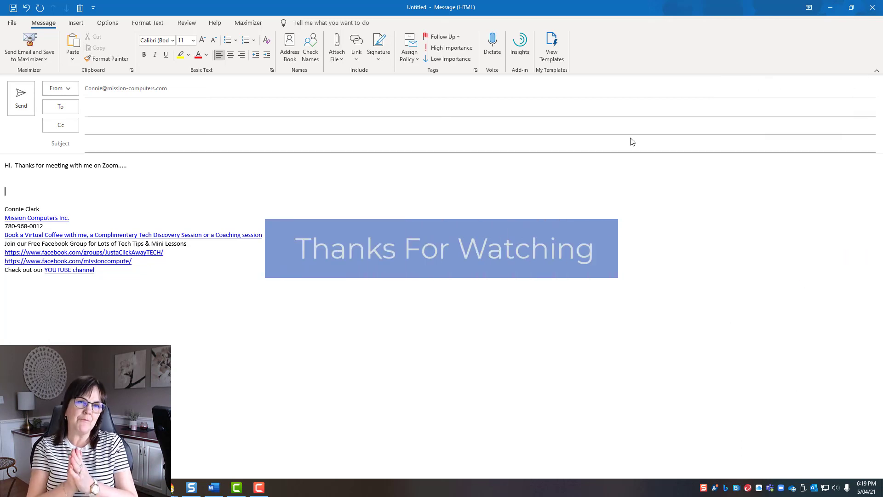